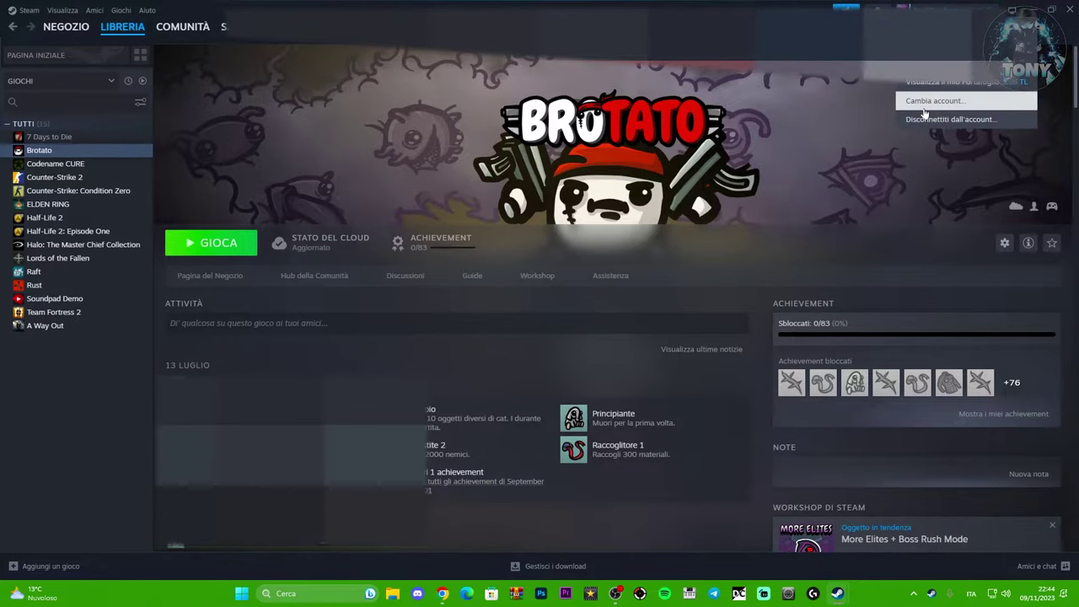
Switch accounts and sign in with the saved profile that has the purple portrait
left_click(927, 101)
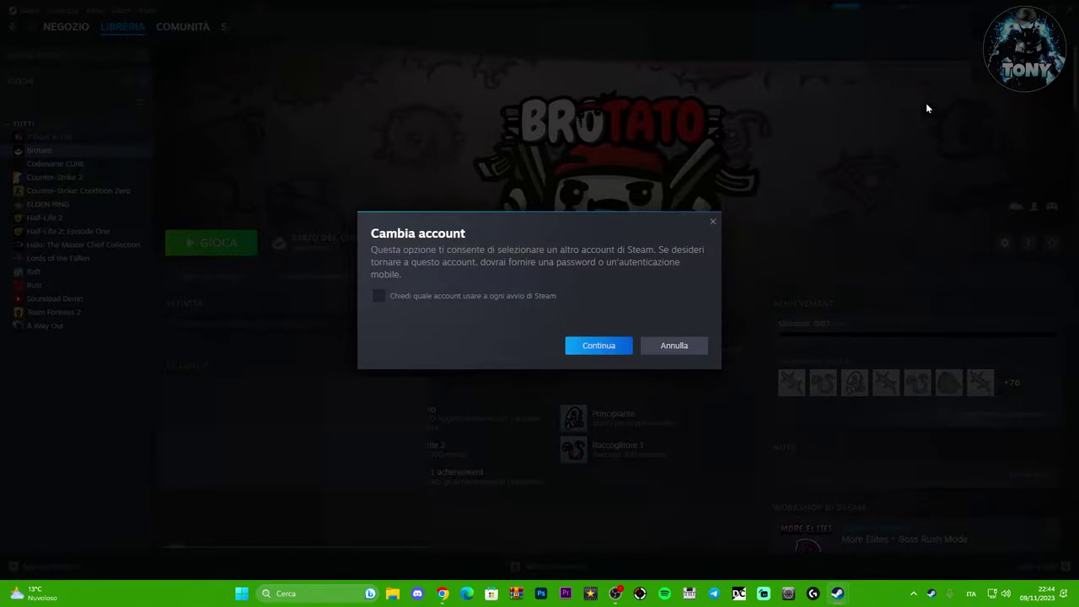
left_click(593, 353)
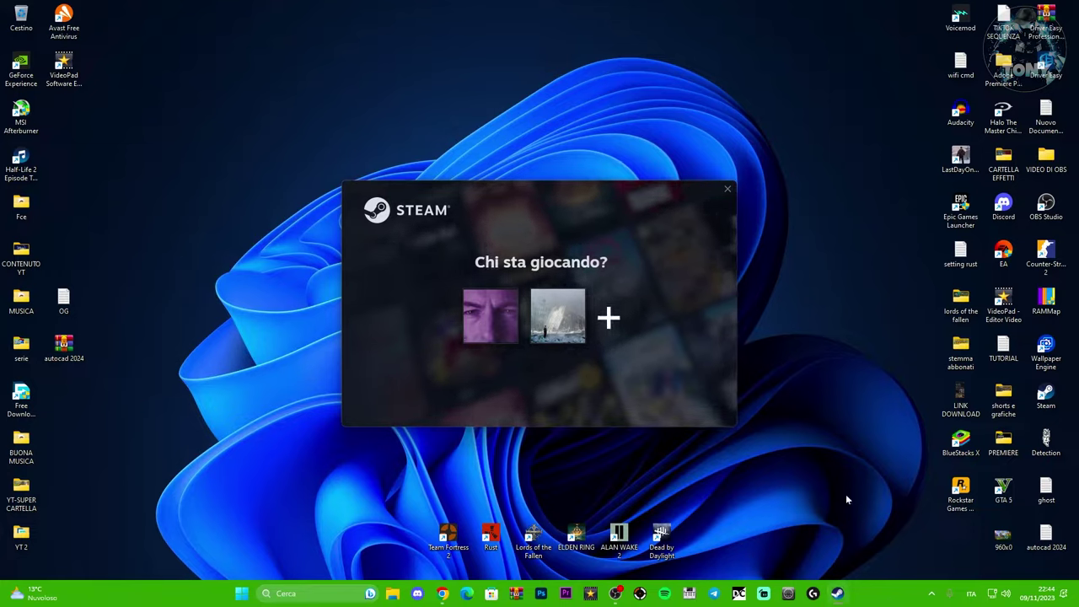
left_click(609, 317)
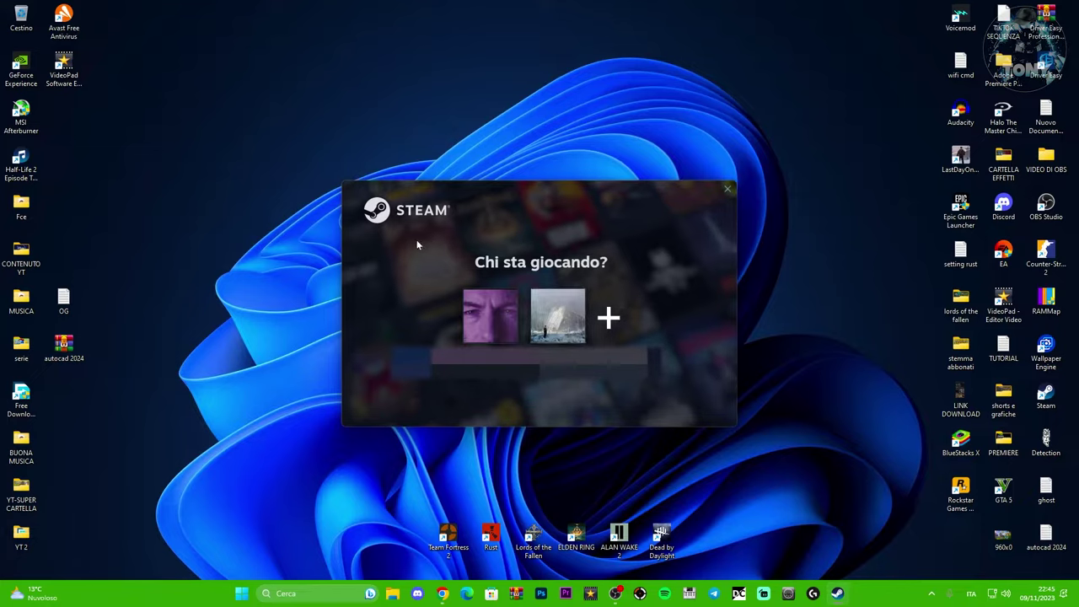
left_click(482, 314)
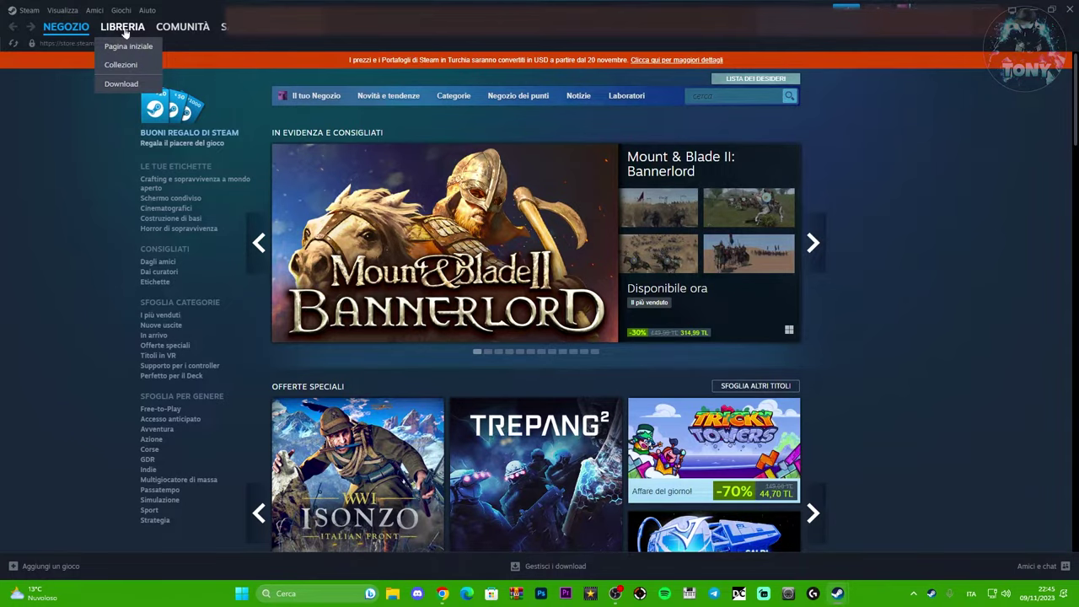
Open the library home and look through the recent games, including 7 Days to Die
left_click(123, 28)
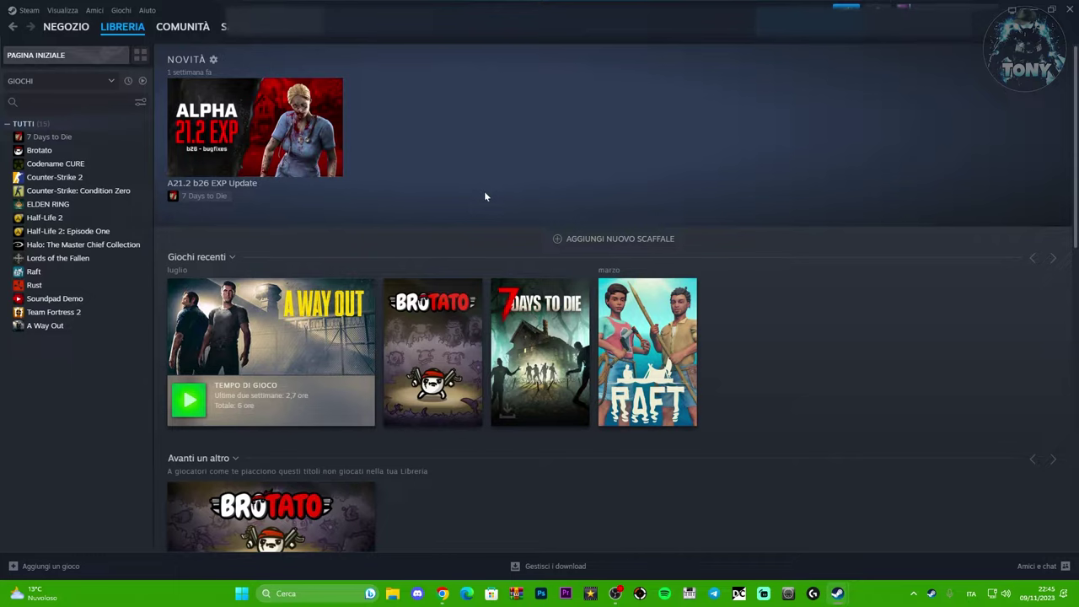
scroll(238, 400, "down", 2)
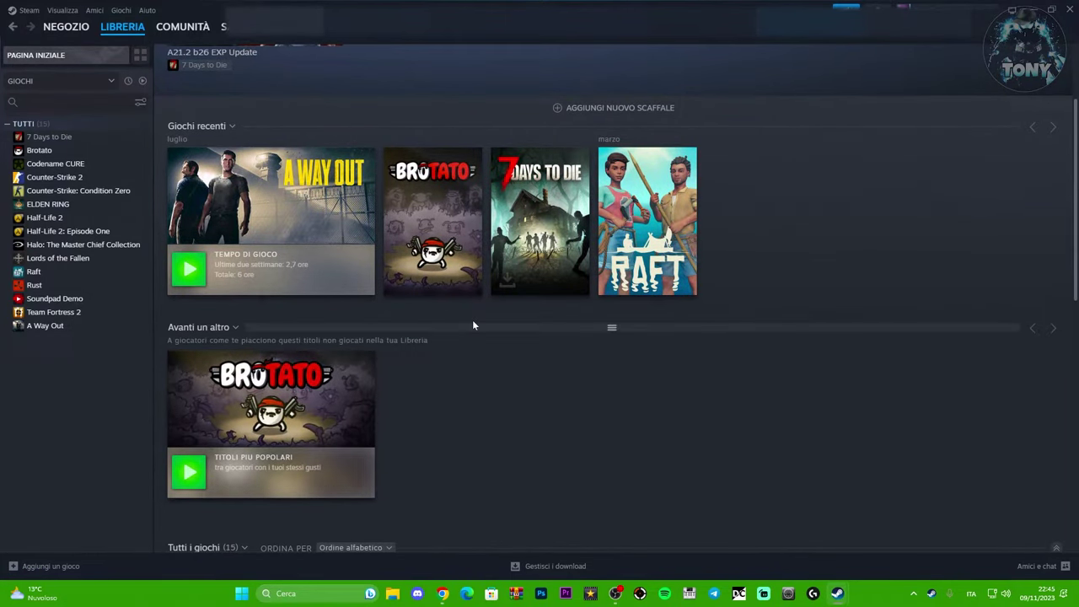
mouse_move(520, 191)
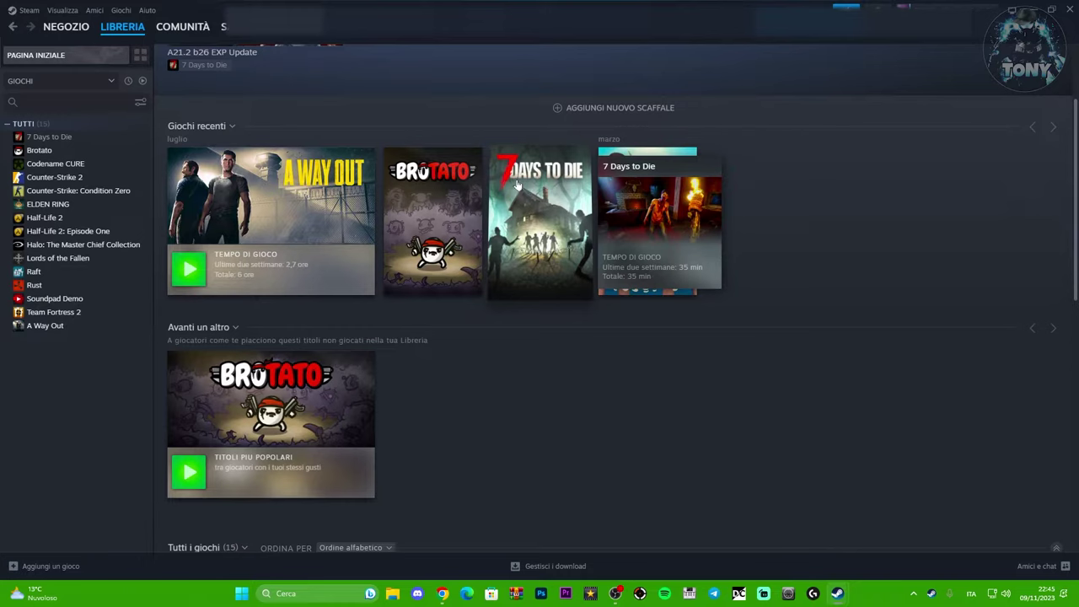
Authorize library sharing on this device in the Famiglia settings and open the family library sharing management page
left_click(27, 10)
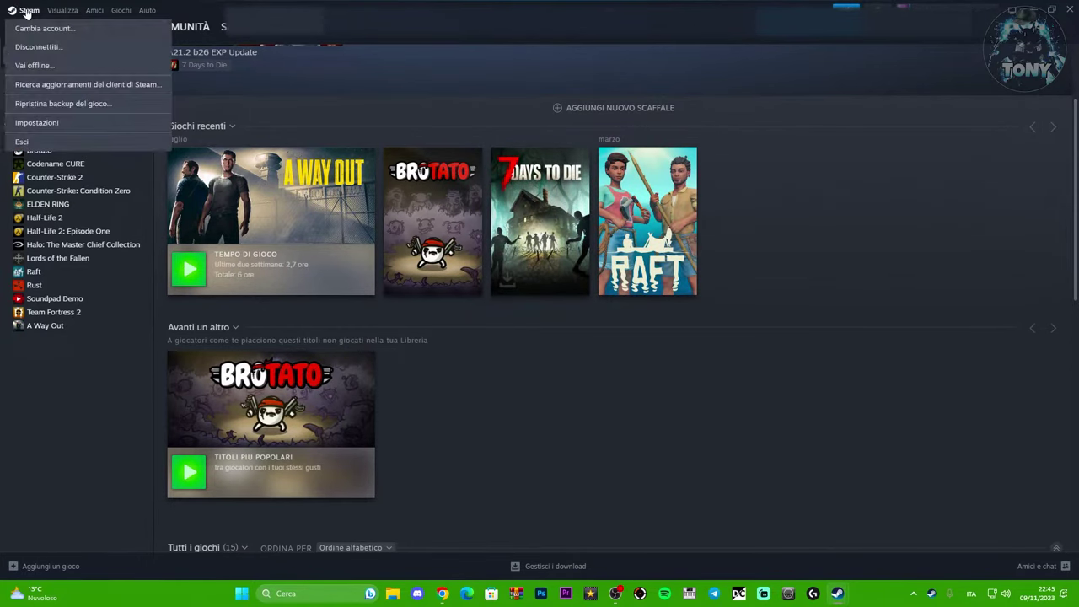
left_click(59, 122)
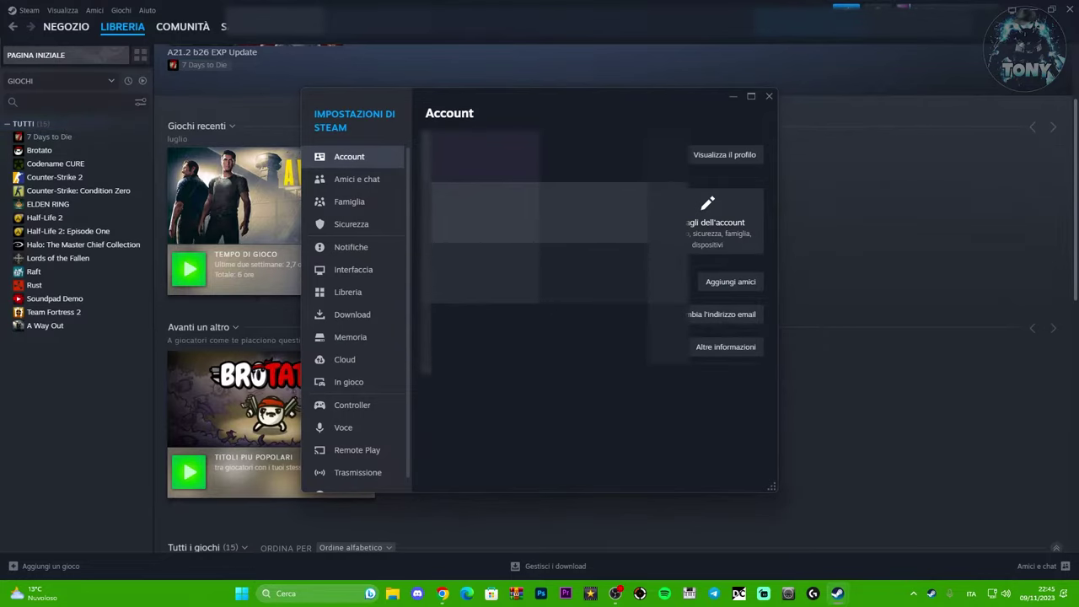
left_click(349, 209)
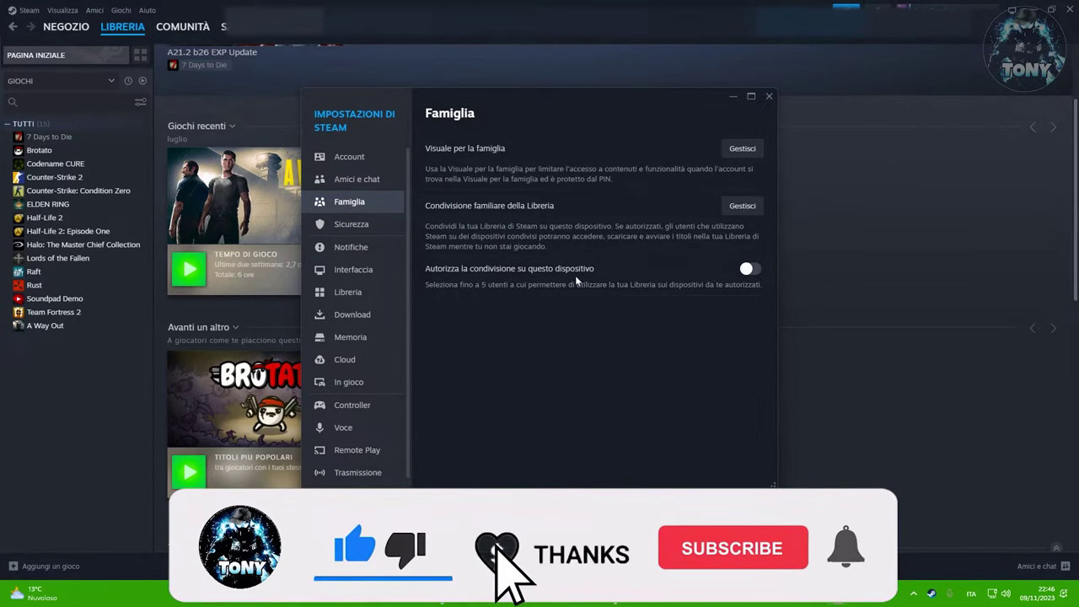
left_click(747, 270)
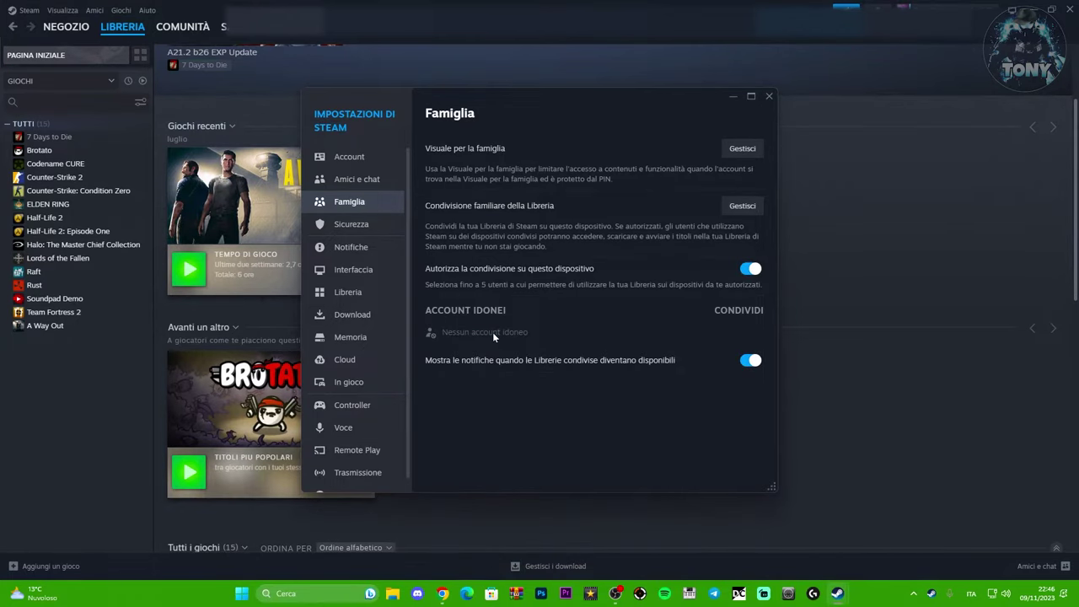
left_click(742, 206)
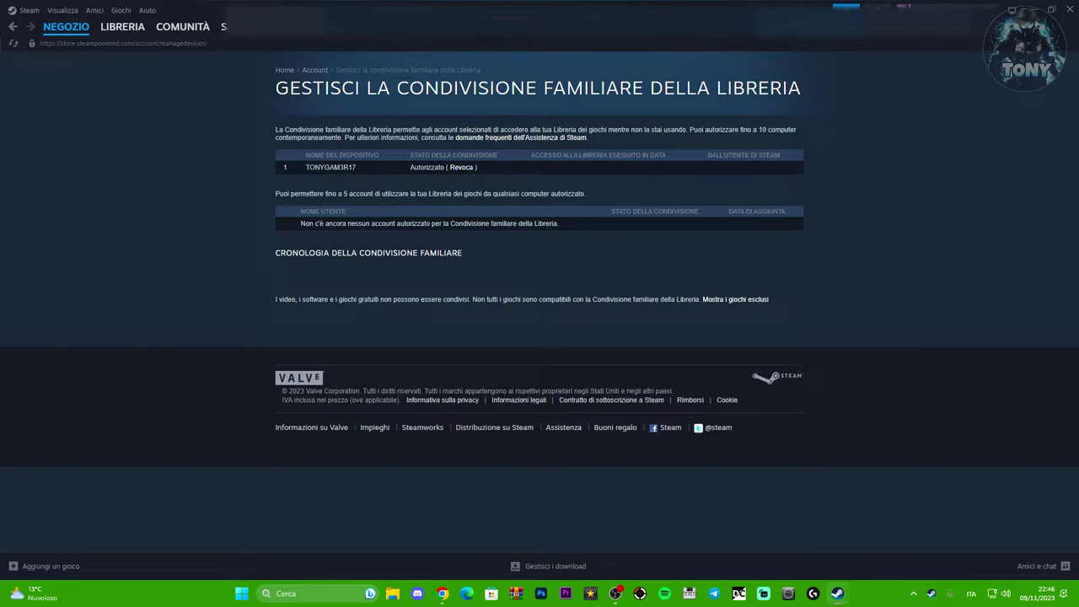
Return to the library and switch to the other saved account, the one with the seascape picture
mouse_move(122, 32)
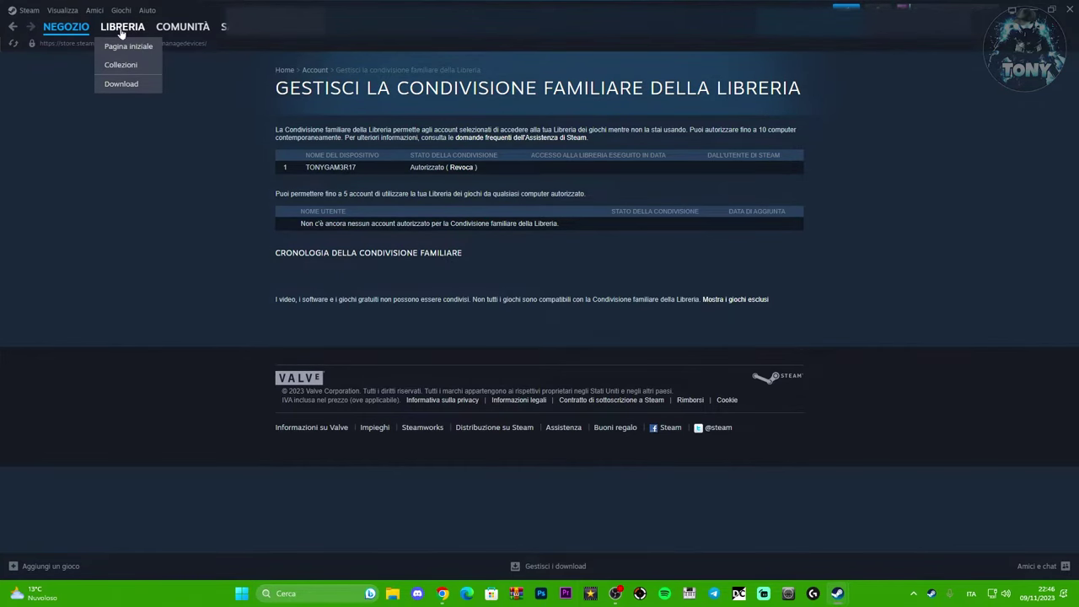
left_click(122, 31)
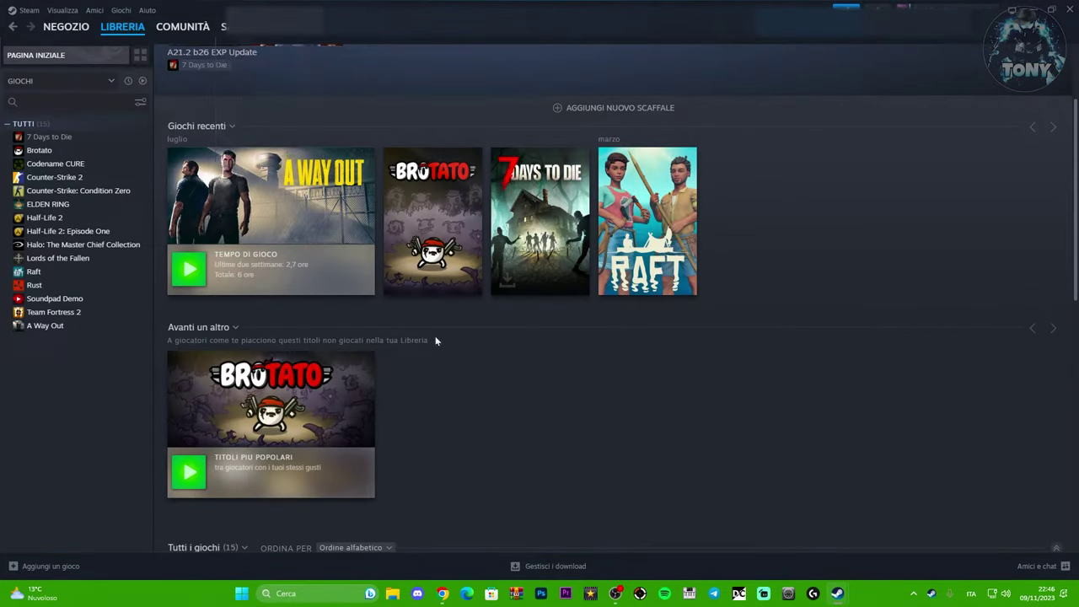
left_click(934, 11)
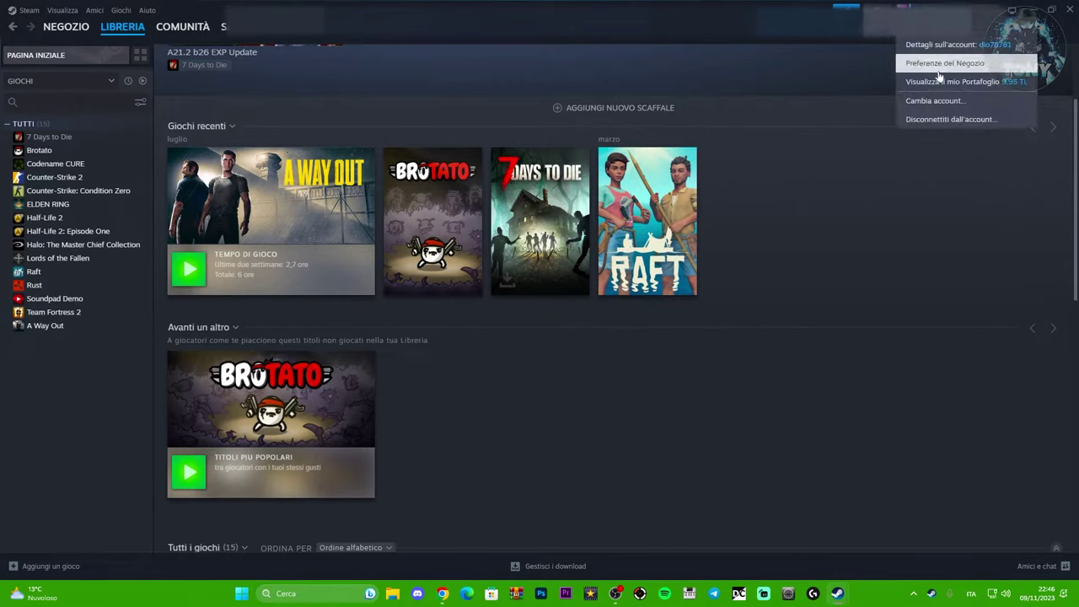
left_click(931, 102)
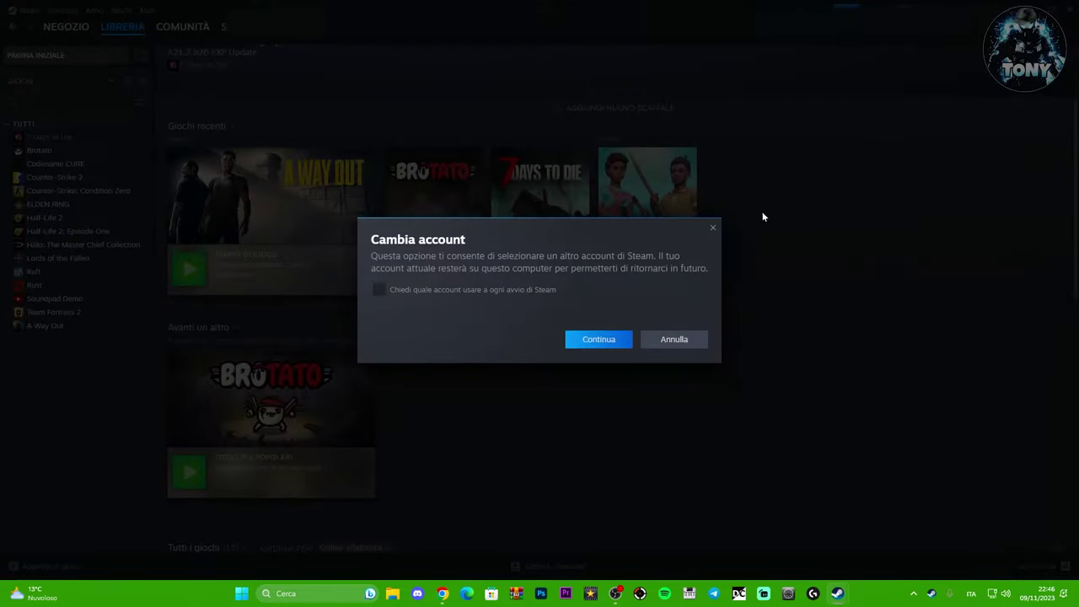
left_click(579, 338)
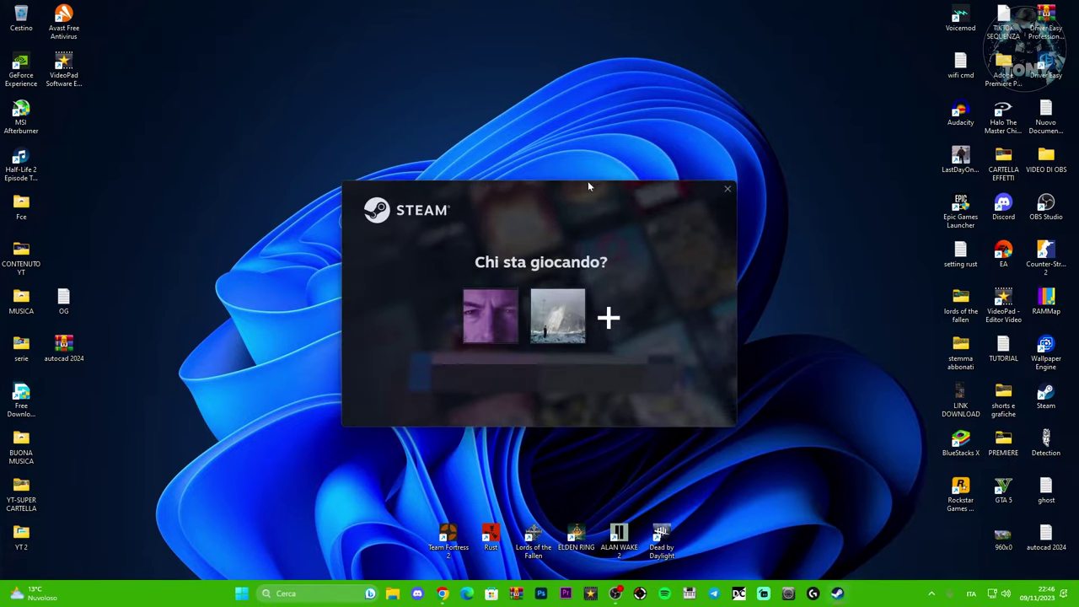
left_click(557, 316)
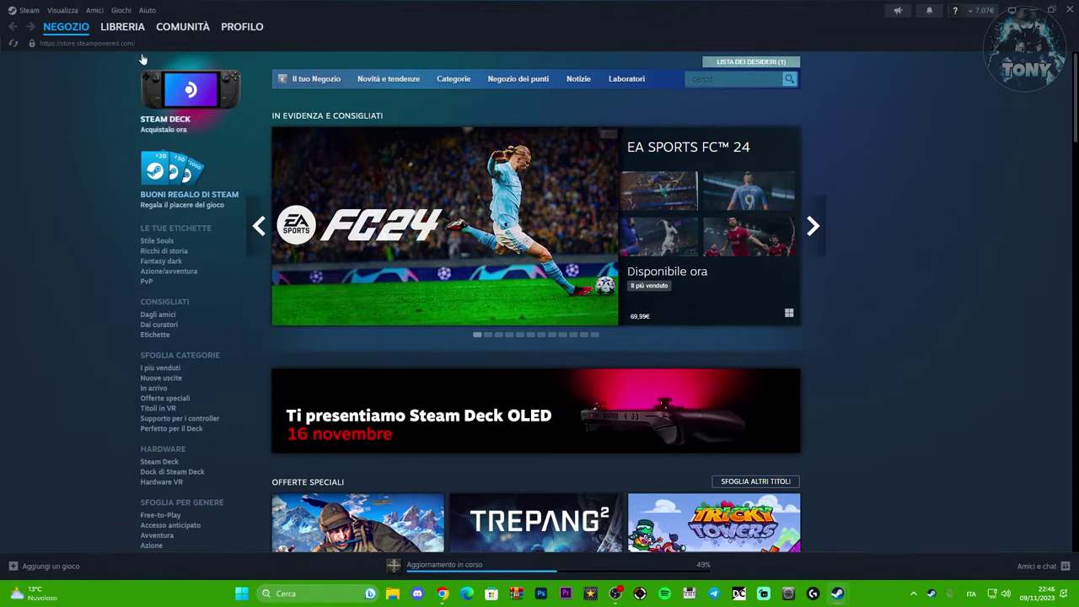
Open Brotato's page from the uncategorized games in this account's library
left_click(118, 28)
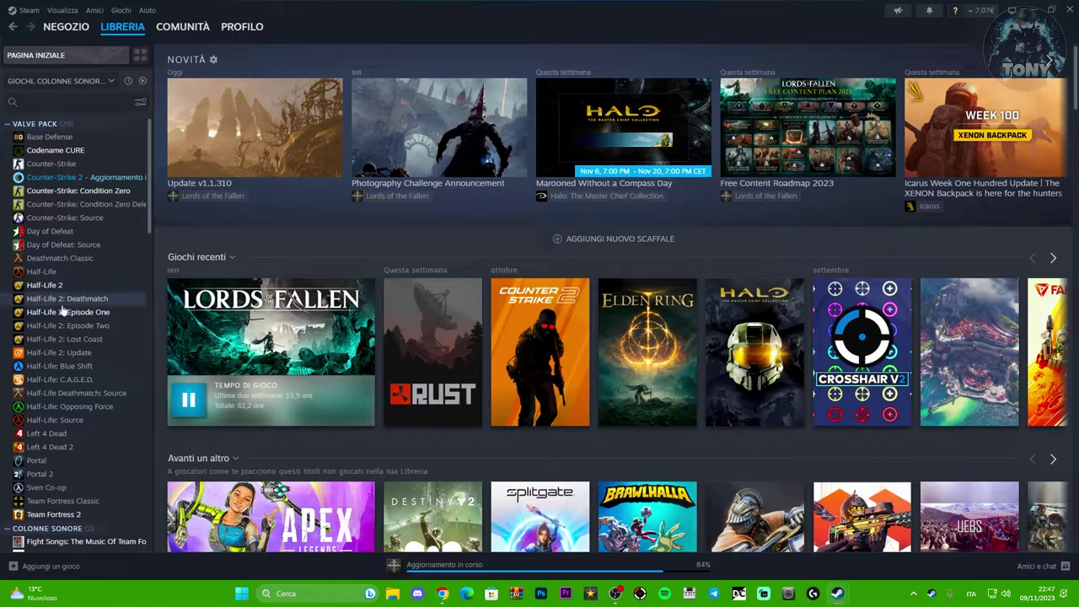
scroll(65, 302, "down", 5)
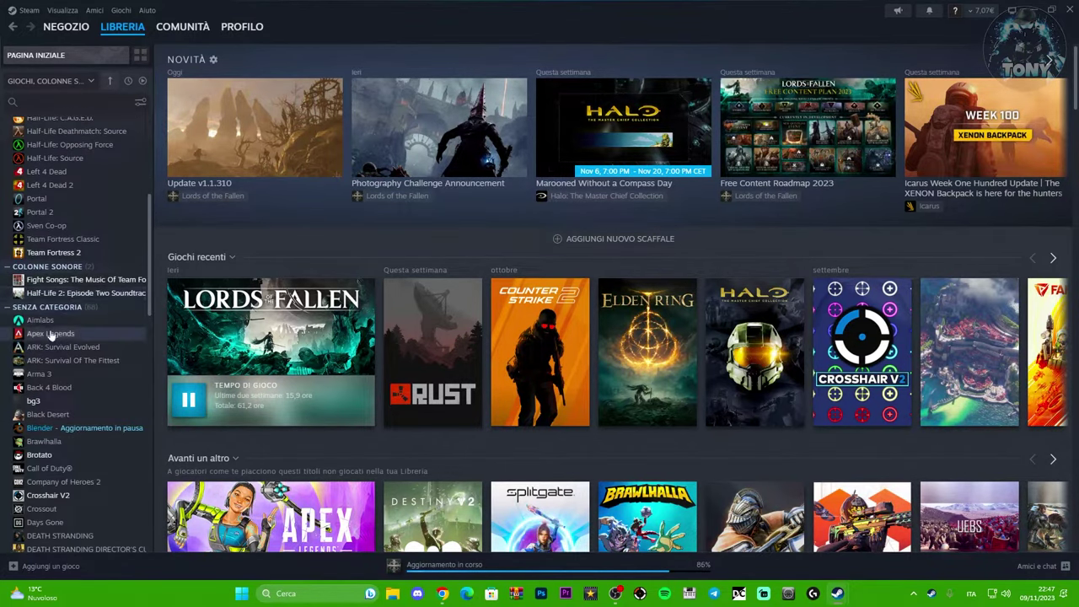
scroll(52, 329, "down", 3)
left_click(48, 326)
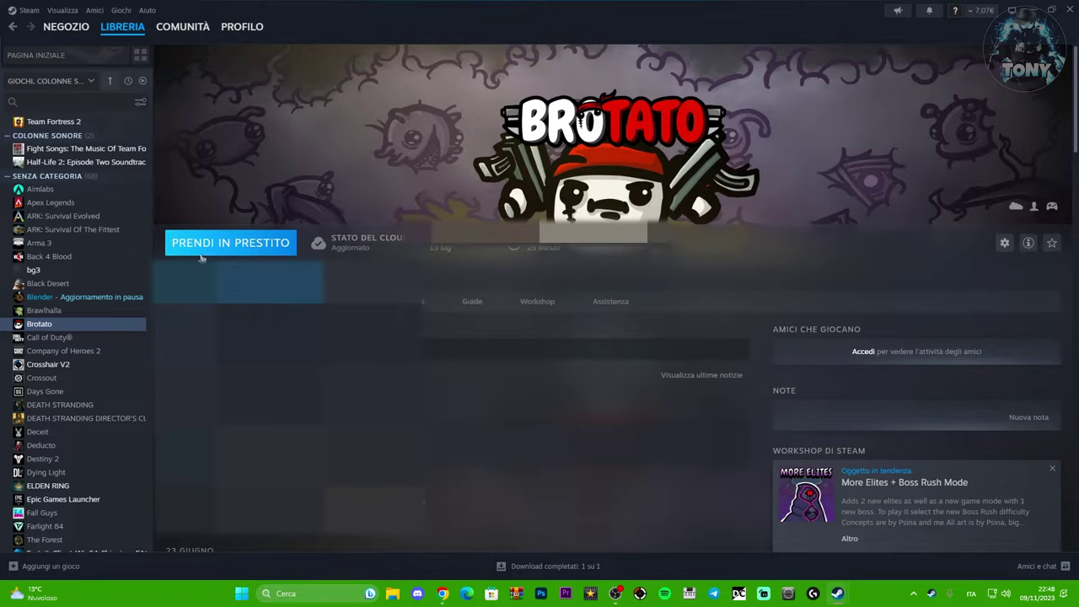
Request access from the owner to borrow Brotato on this device and close the request dialog
left_click(216, 252)
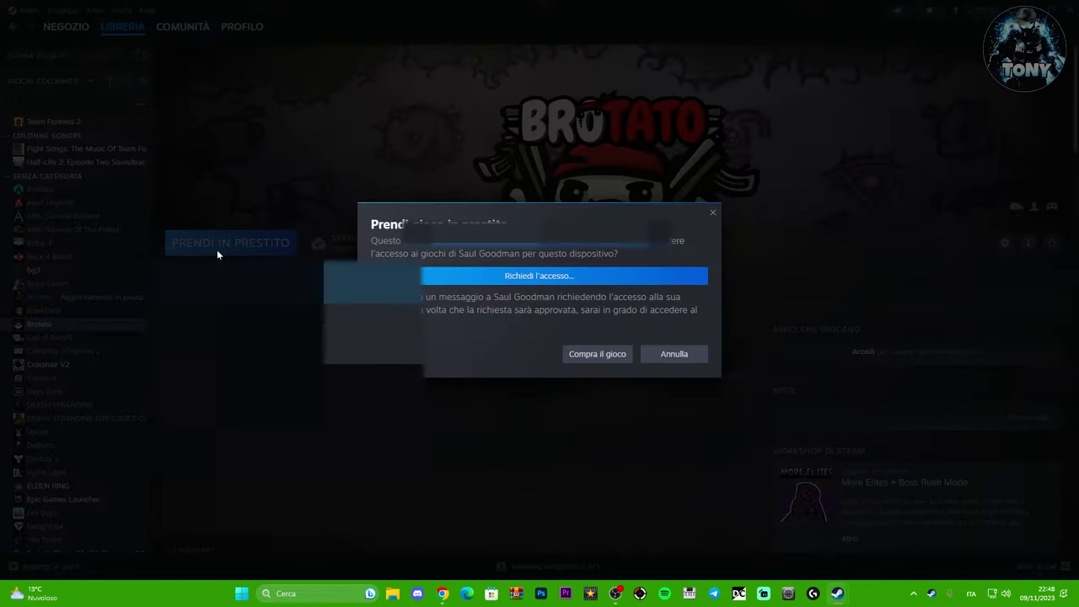
left_click(544, 277)
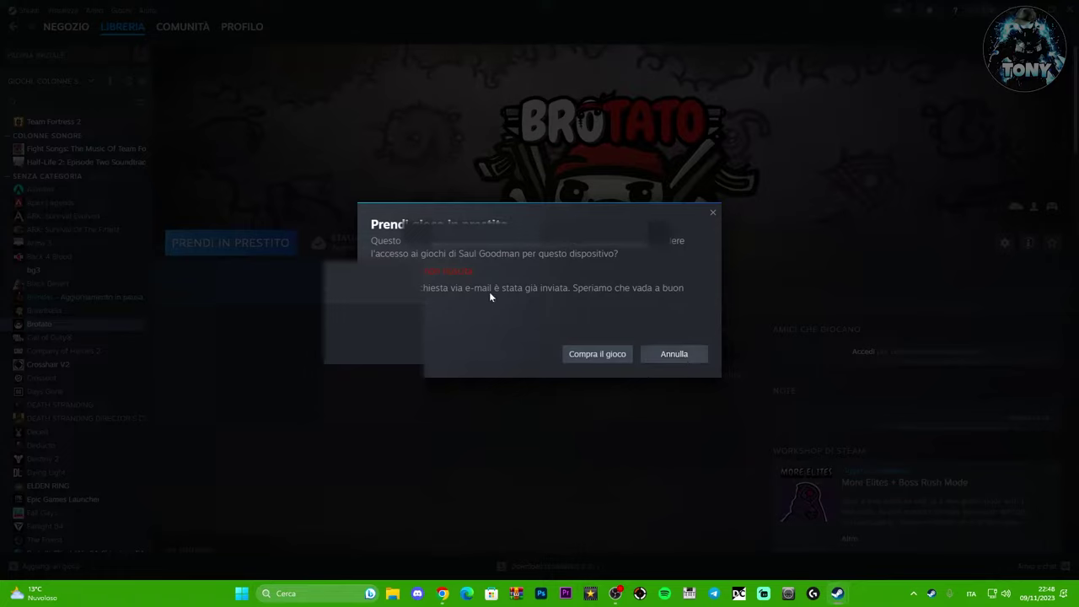
left_click(679, 354)
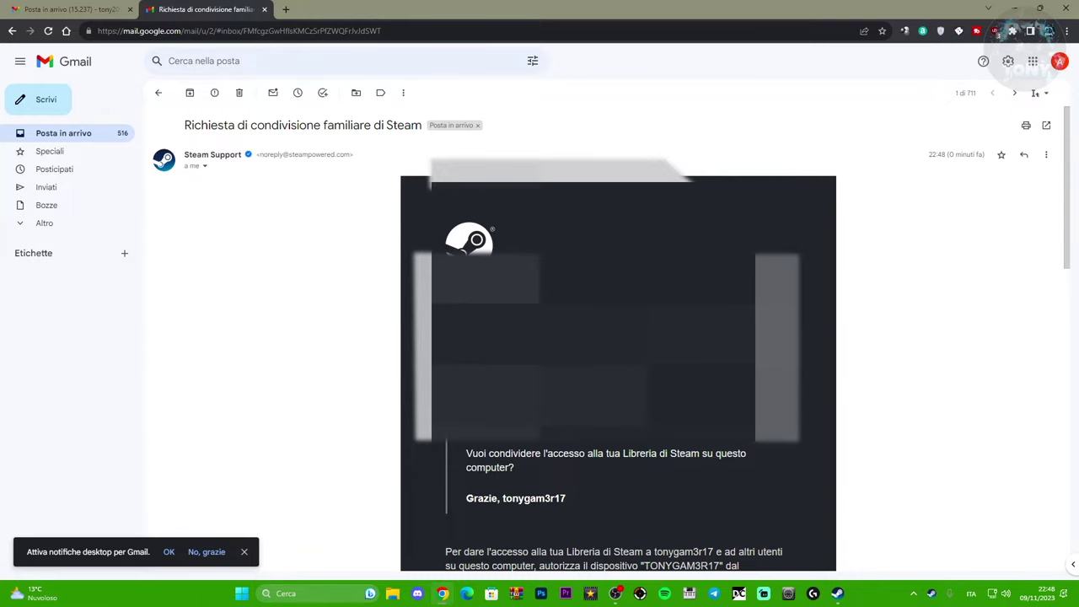
Grant this computer library access from the Steam family sharing request e-mail in Gmail and close the authorization page
scroll(618, 337, "down", 3)
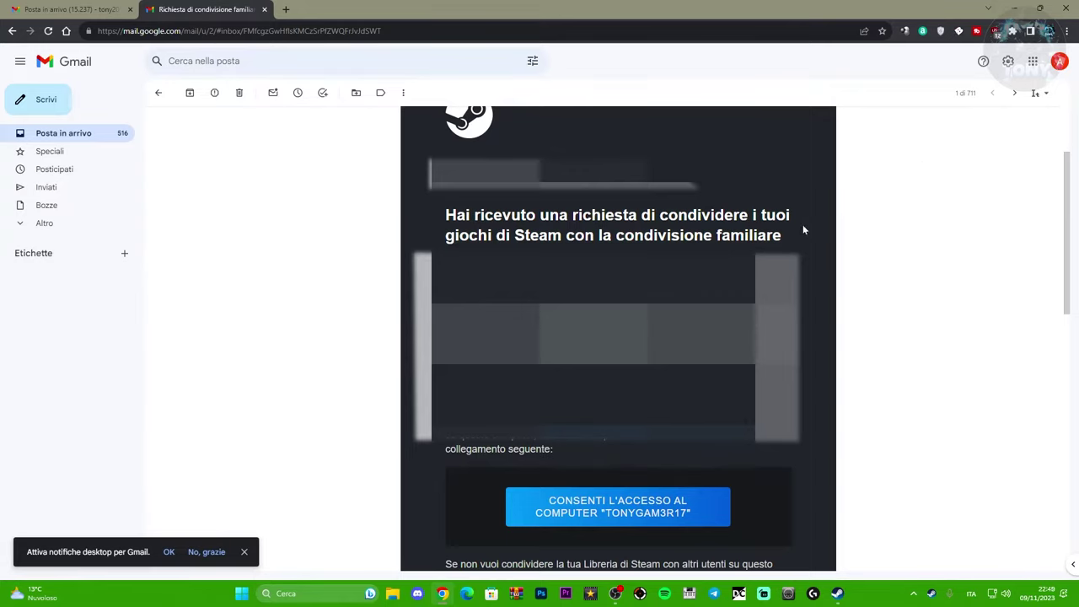
mouse_move(833, 601)
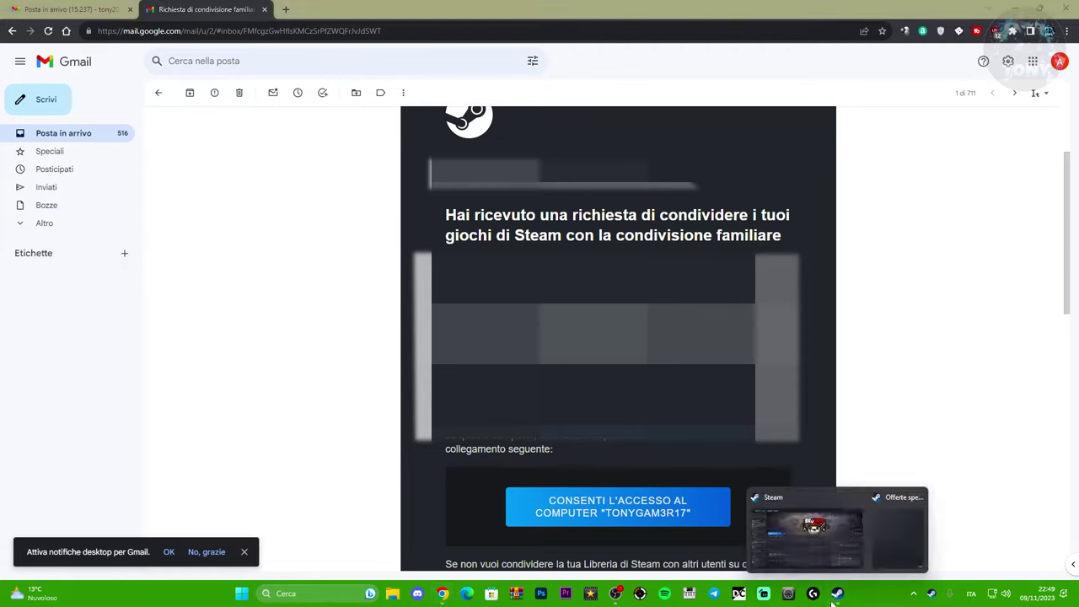
left_click(814, 545)
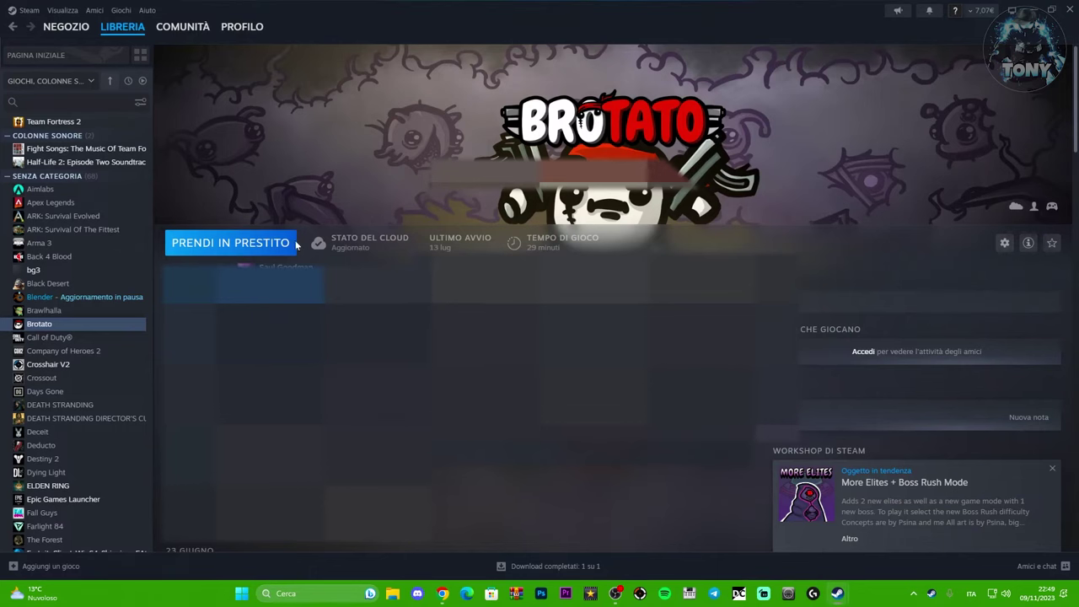
left_click(1037, 9)
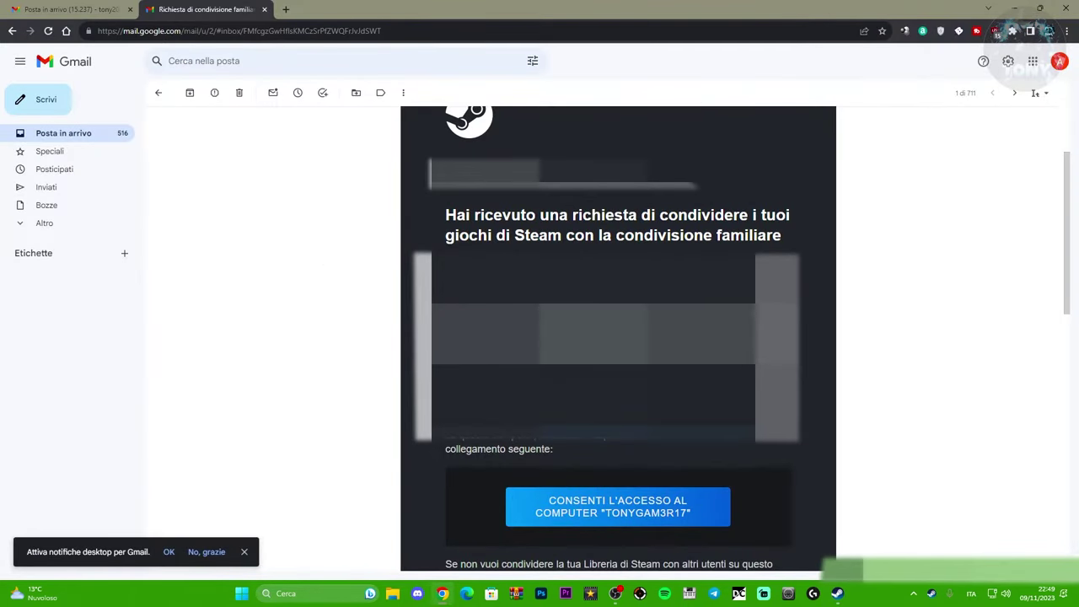
left_click(605, 516)
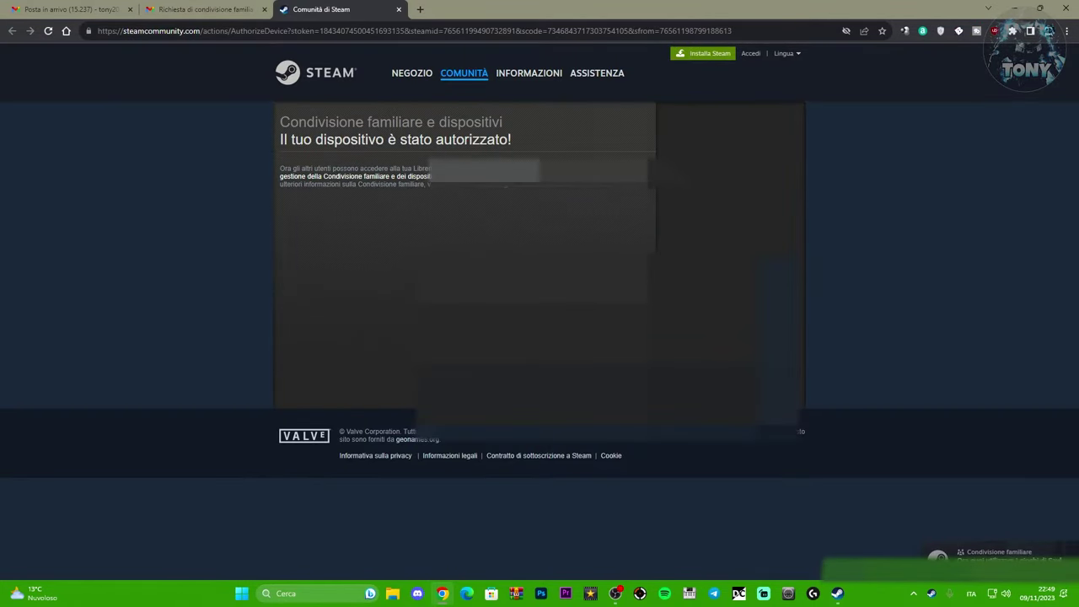
left_click(401, 9)
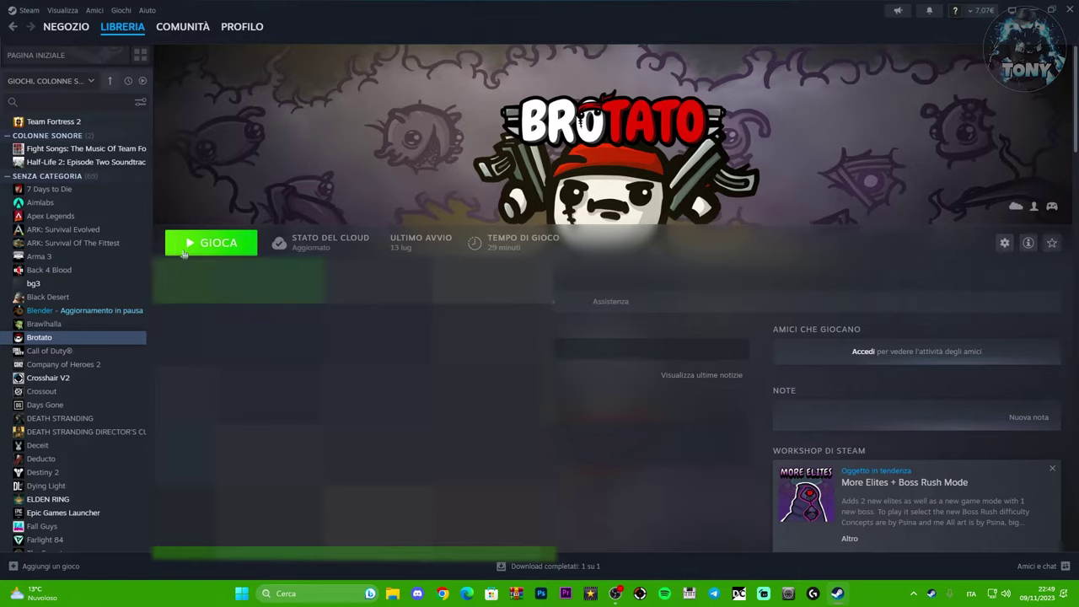
left_click(221, 252)
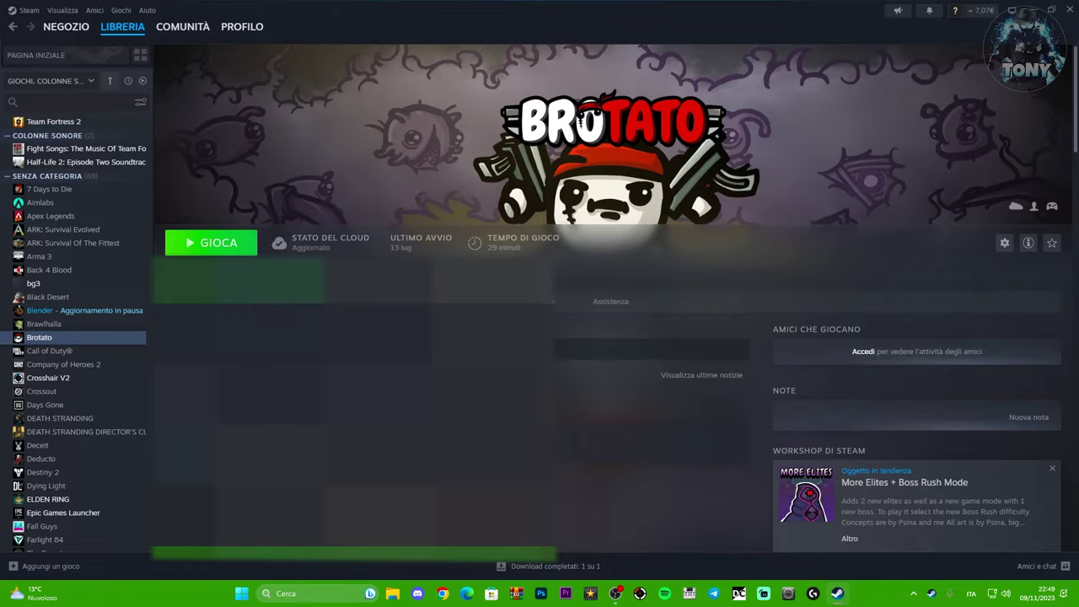
left_click(982, 10)
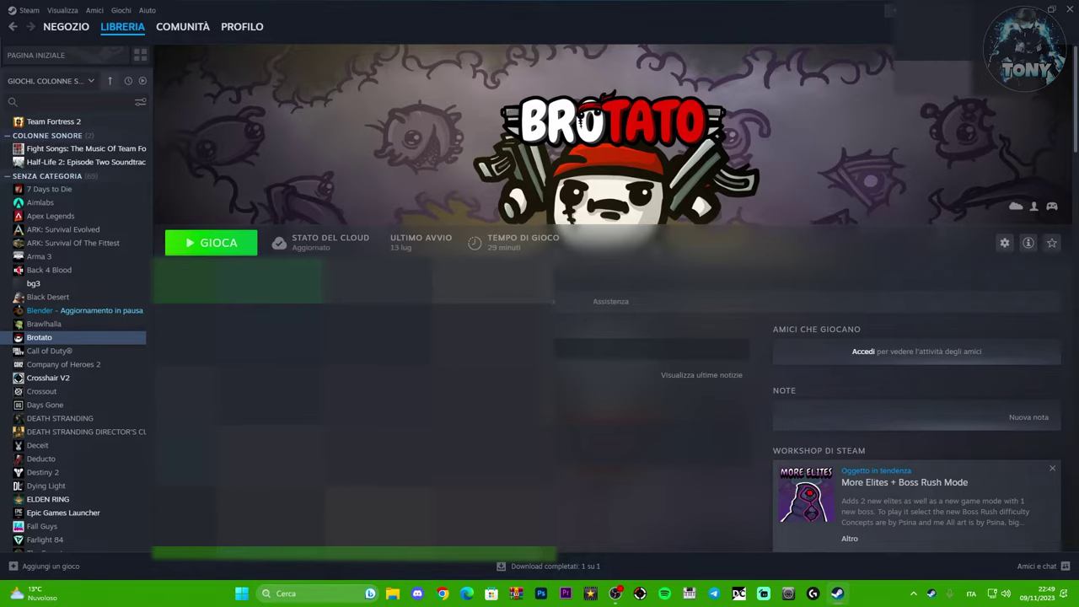
View ELDEN RING's library page and browse the rest of the game list
left_click(59, 501)
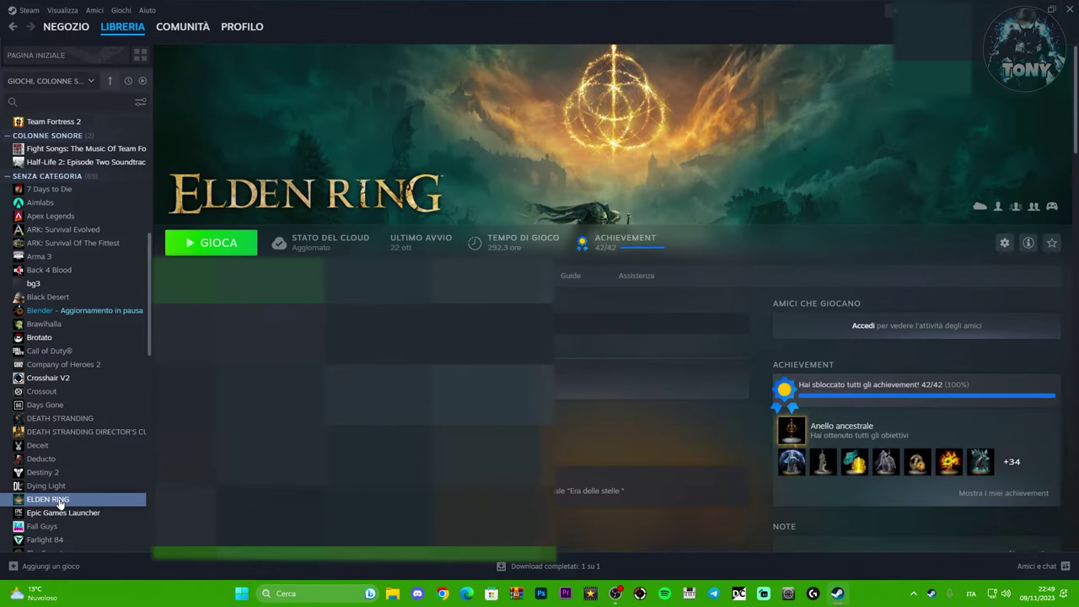
scroll(21, 462, "down", 3)
scroll(52, 460, "up", 3)
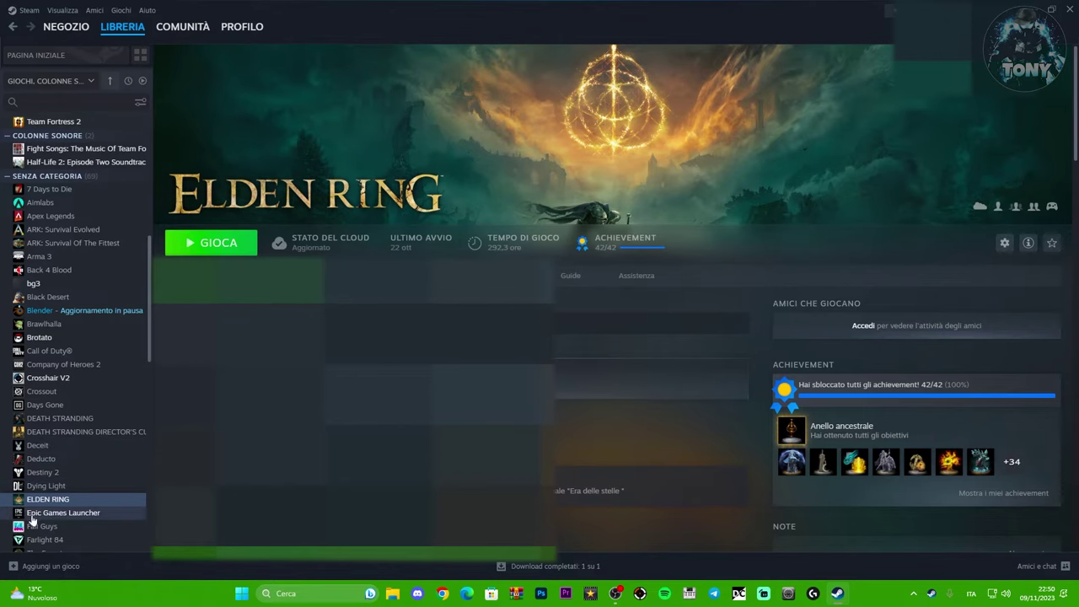
scroll(68, 379, "down", 5)
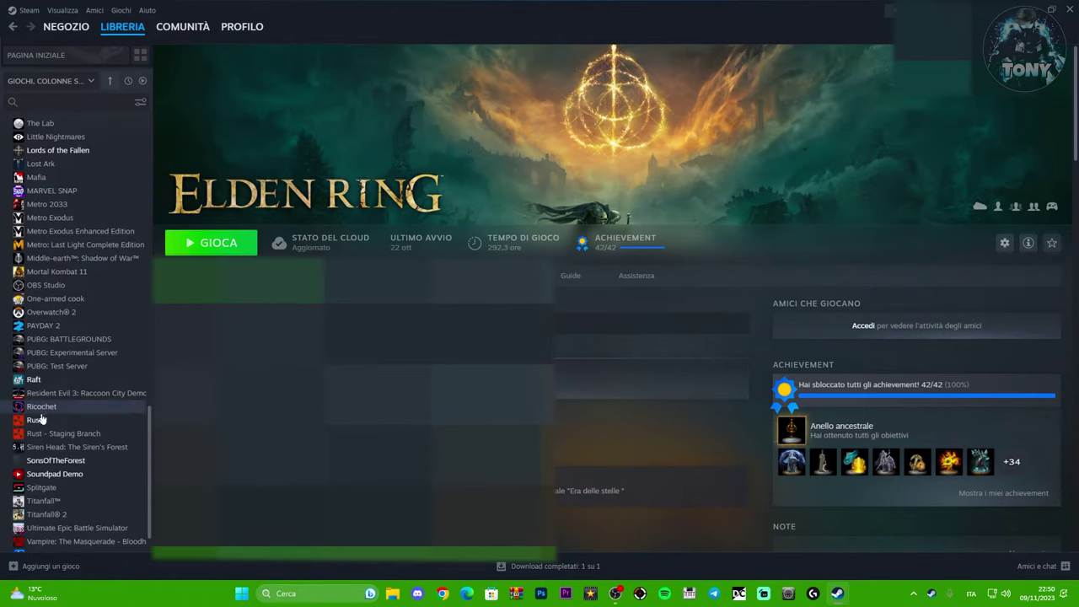
View the library pages of Rust and 7 Days to Die to compare their availability
left_click(42, 420)
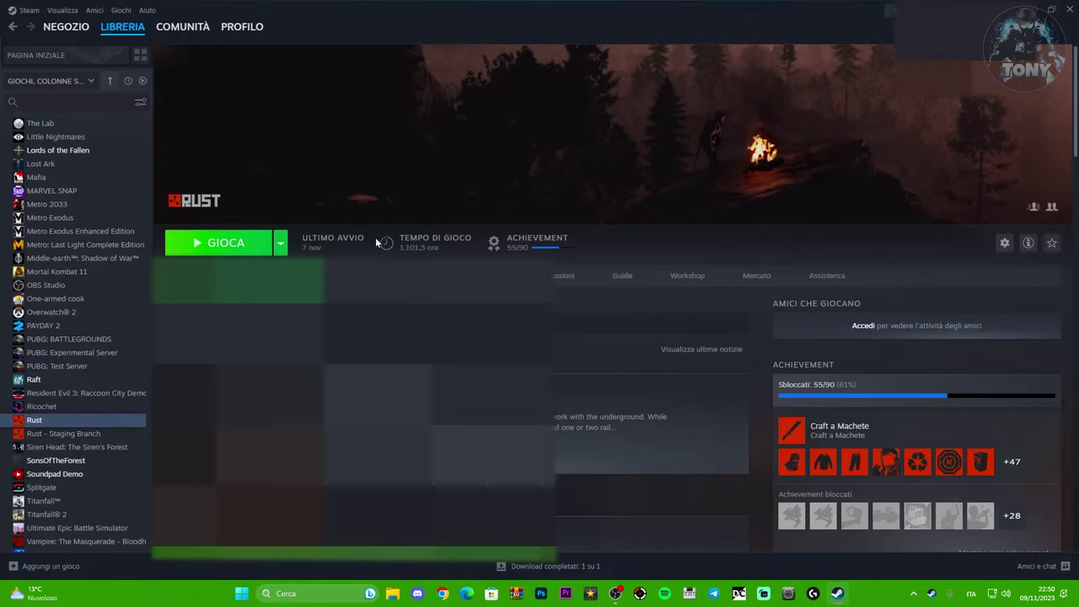
scroll(50, 408, "up", 10)
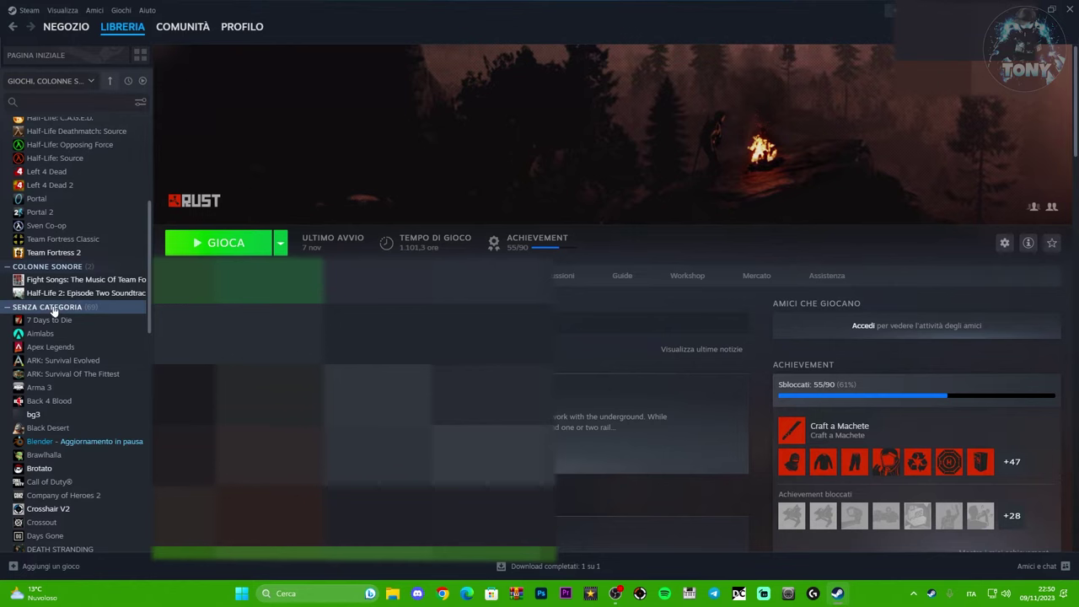
left_click(49, 320)
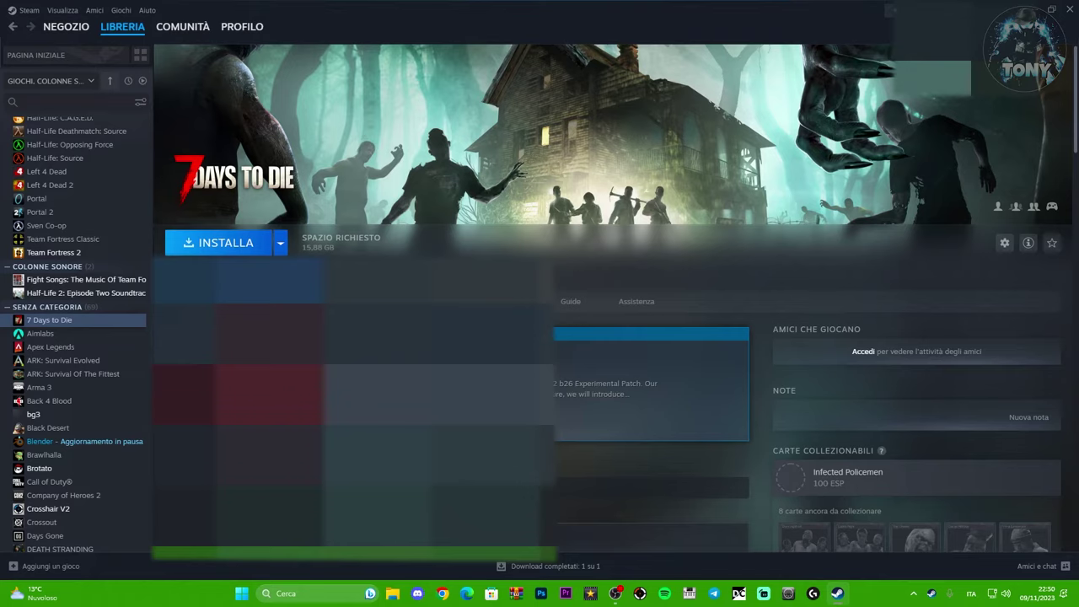
Open the Family settings and enable library sharing on this device
left_click(22, 10)
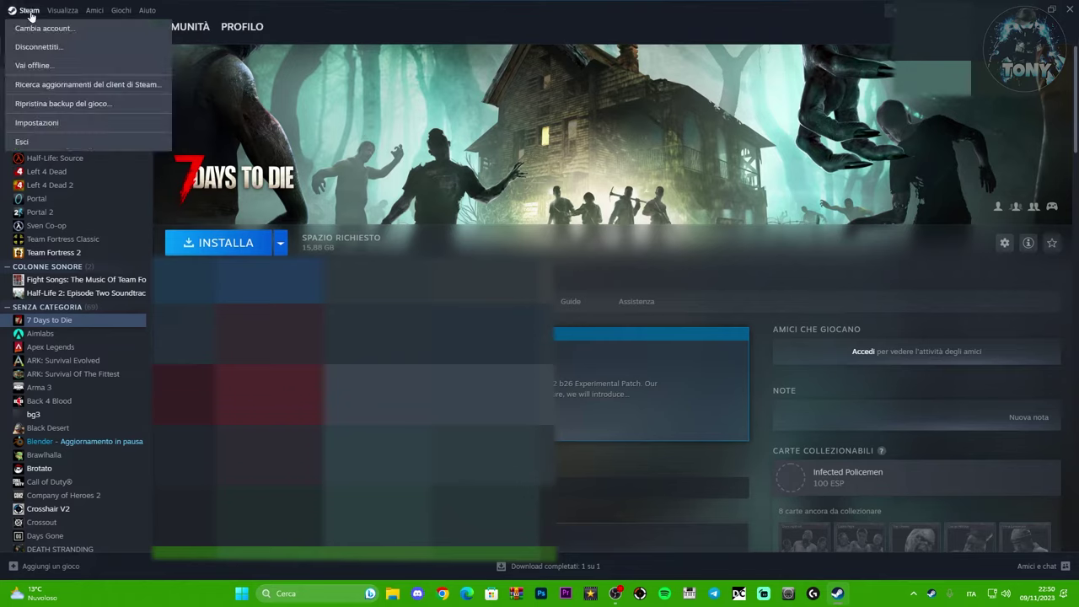
left_click(36, 125)
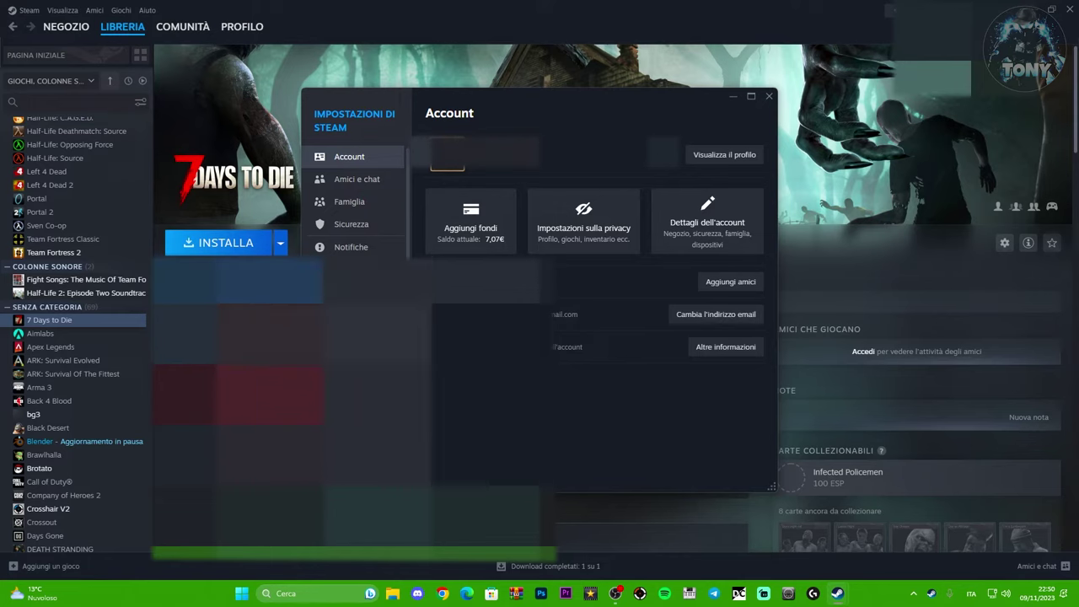
left_click(354, 204)
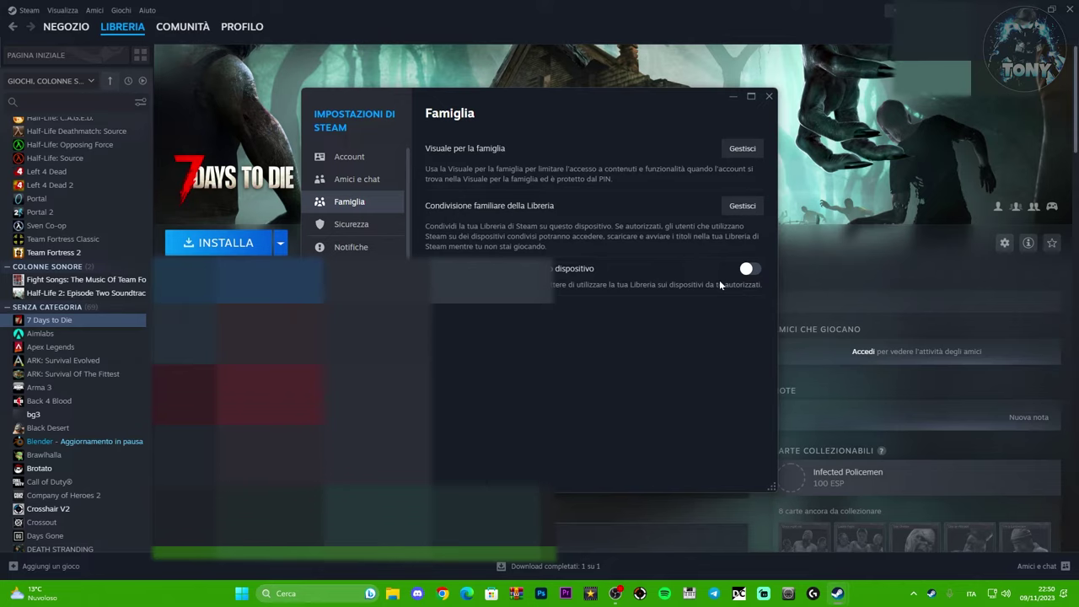
left_click(746, 269)
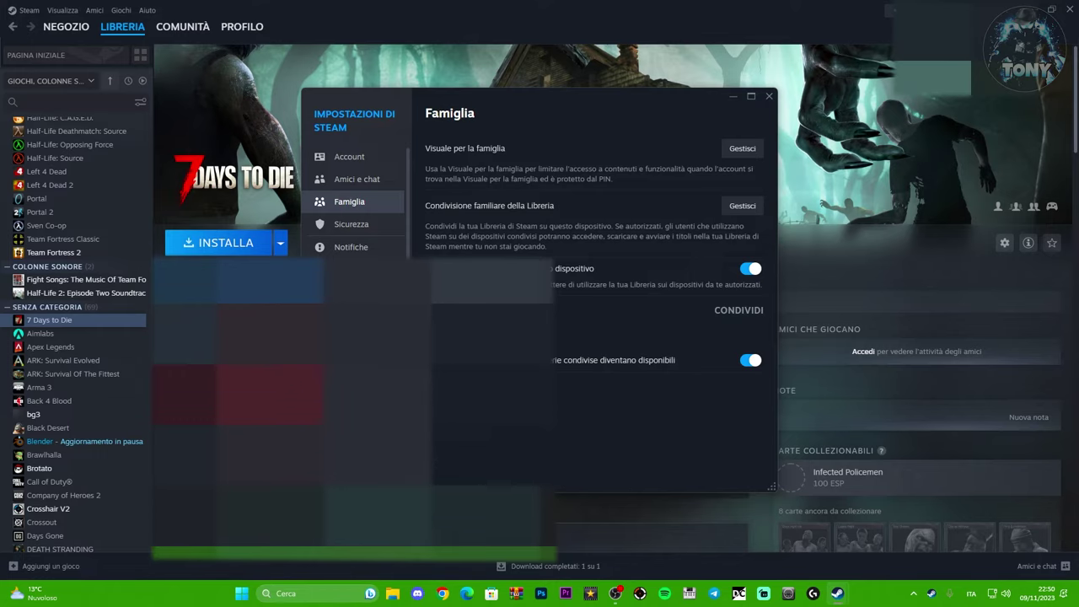
Disable library sharing on this device in the Family settings and close the settings window
left_click_drag(512, 90, 585, 91)
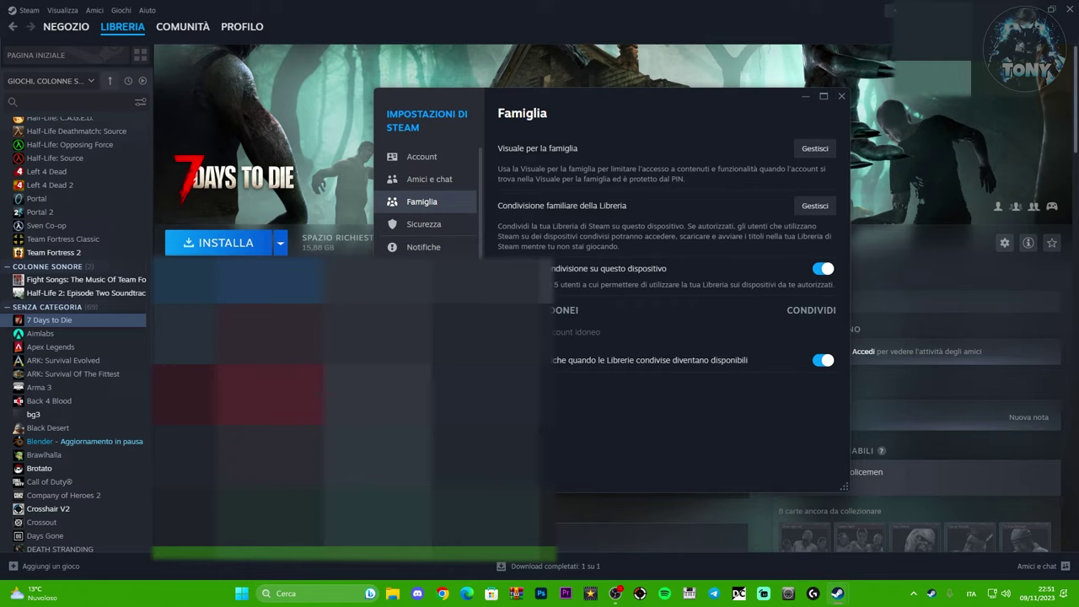
left_click_drag(612, 101, 603, 96)
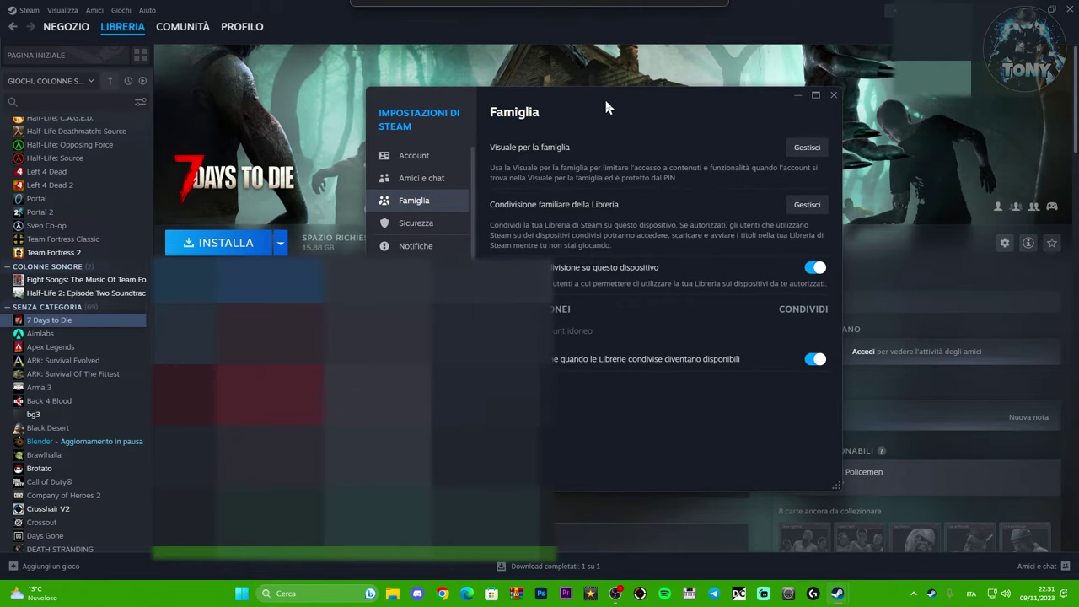
left_click(815, 269)
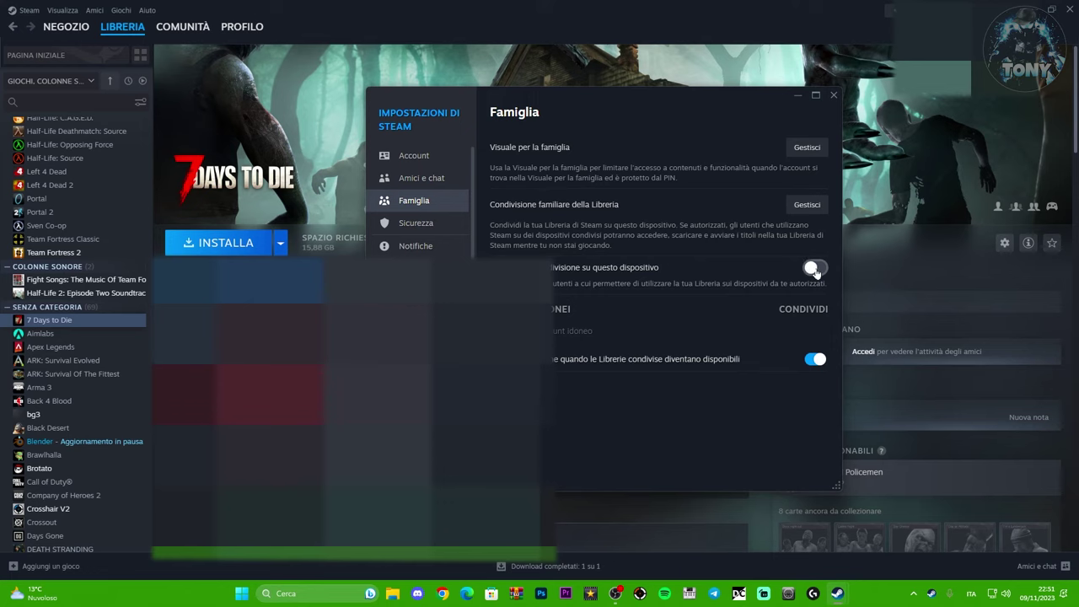
left_click(834, 95)
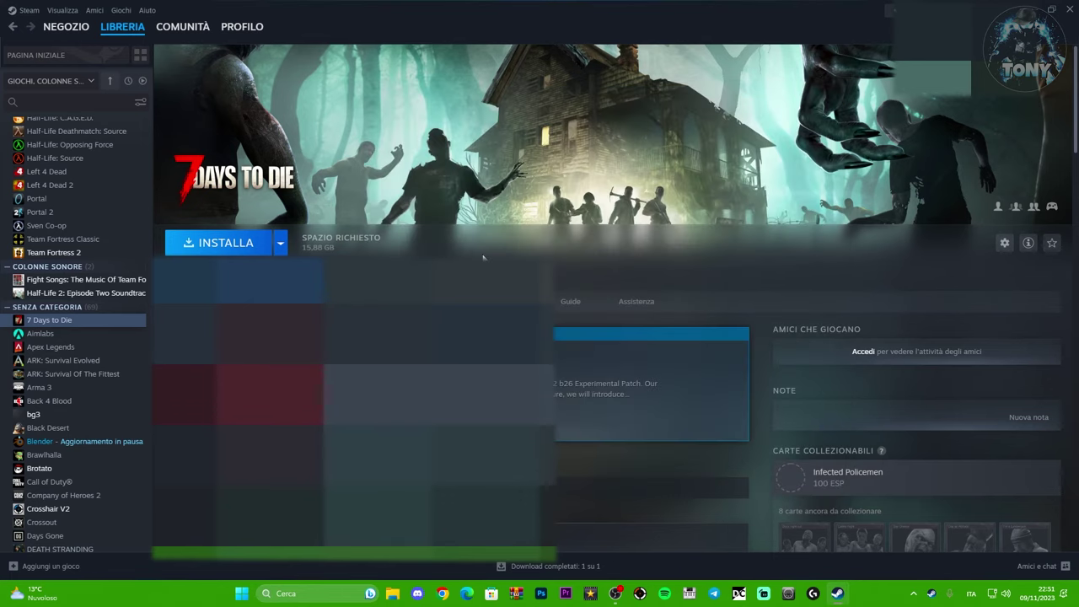